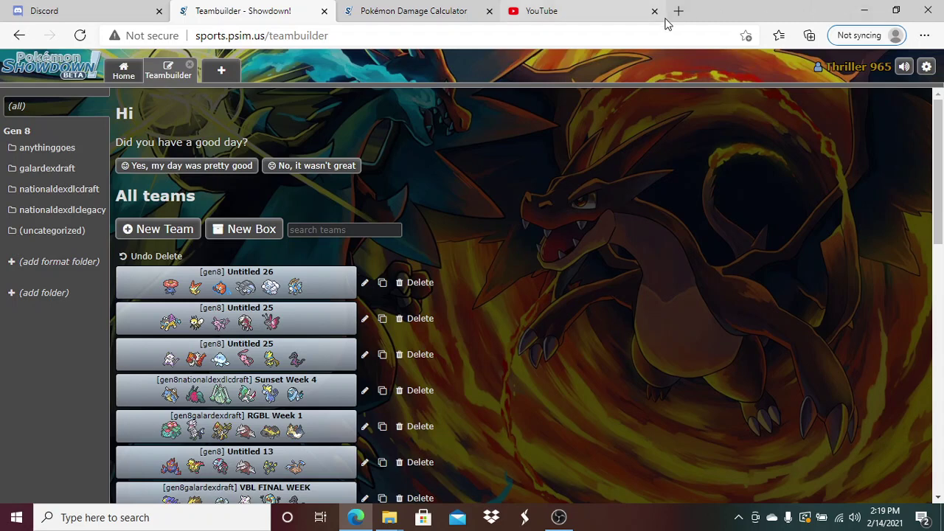
- Drag the RGBL Week 1 team up to third place in the team list
drag(293, 429, 284, 356)
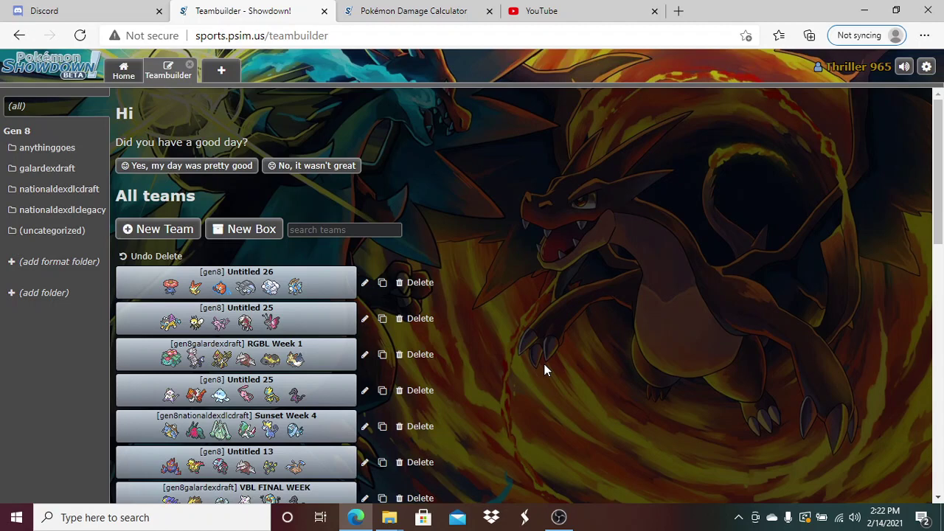
- Open Untitled 26 and browse Vileplume's second-move choices and the Altaria-Mega set
click(285, 294)
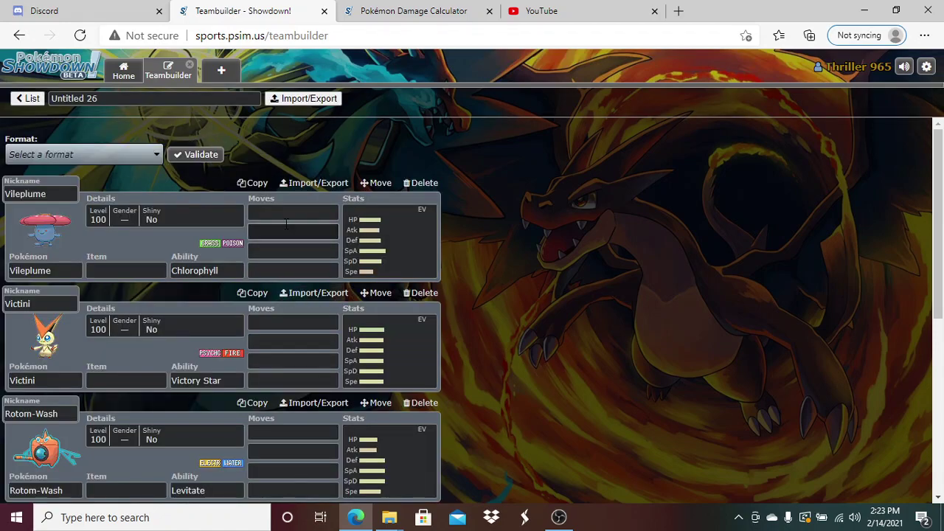
click(306, 234)
click(348, 102)
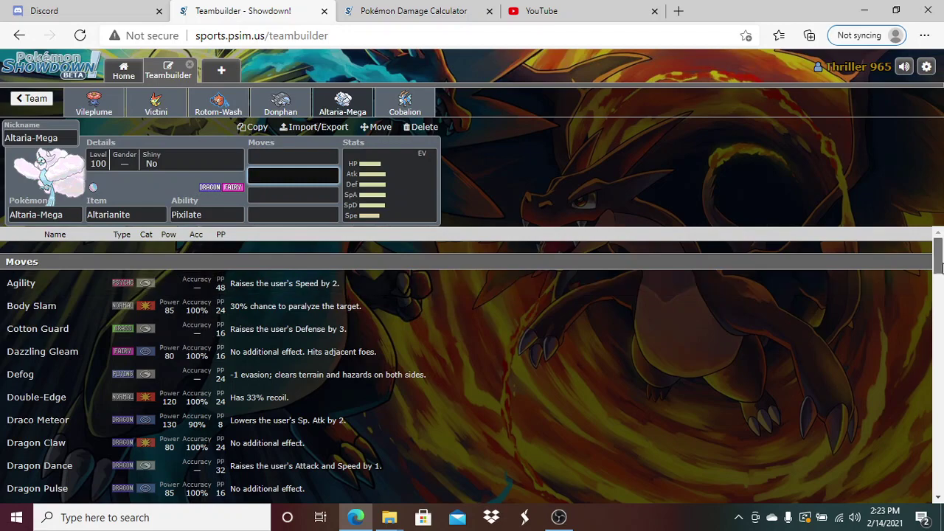
drag(937, 256, 940, 328)
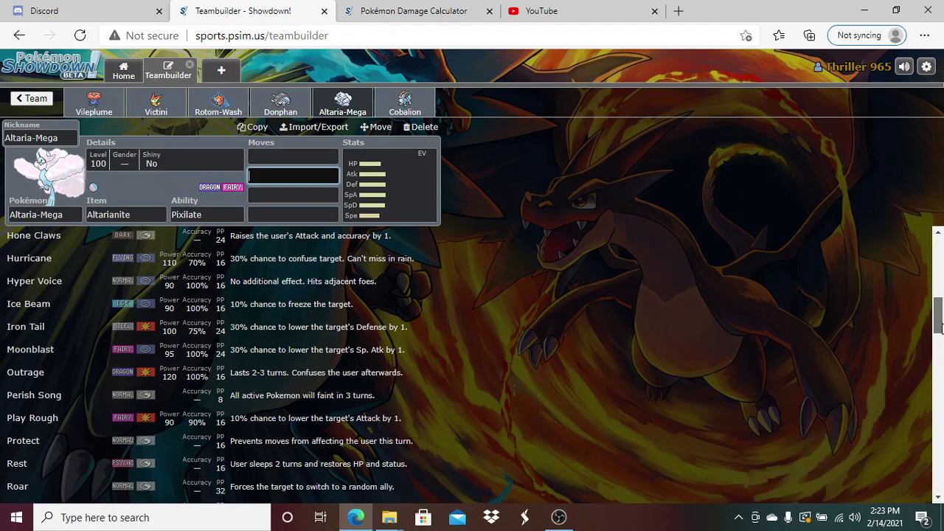
drag(939, 328, 881, 221)
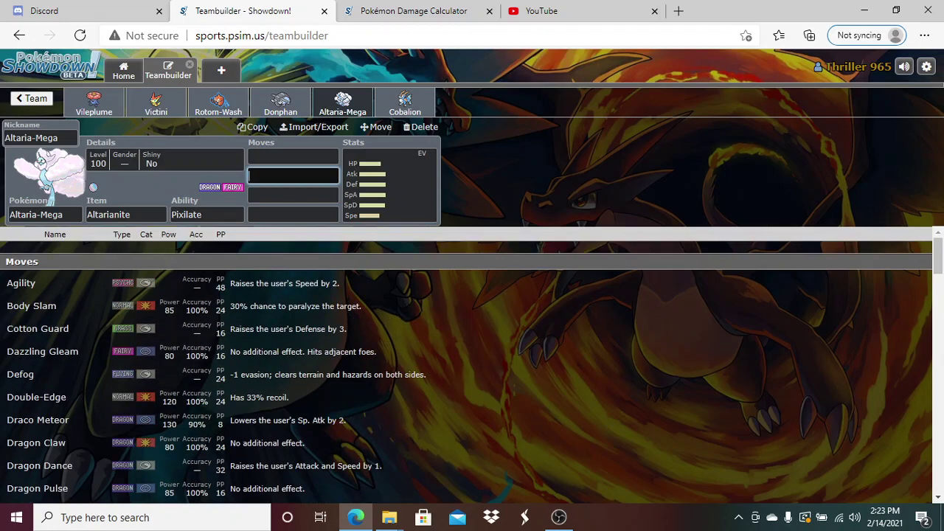
- Return to the team list, reopen Untitled 26, and view Vileplume's EVs and Altaria-Mega
click(32, 98)
click(32, 100)
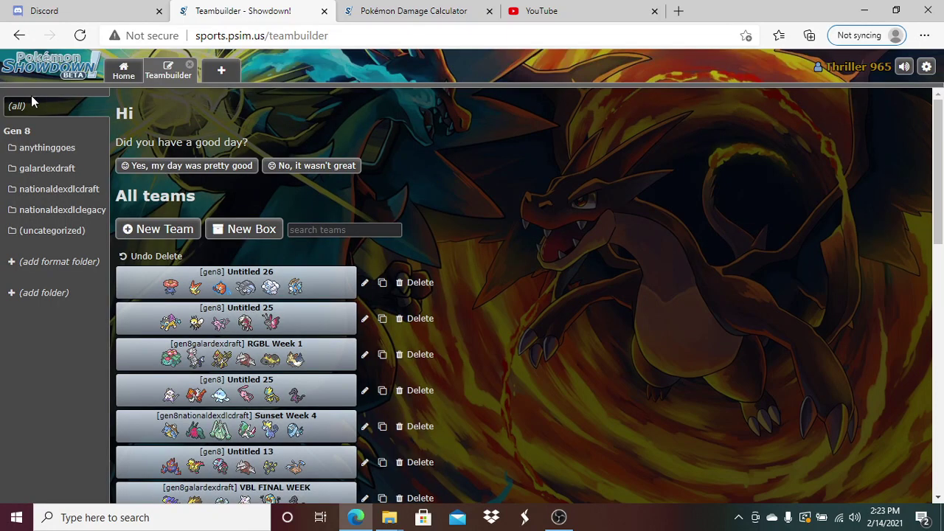
click(314, 277)
click(357, 261)
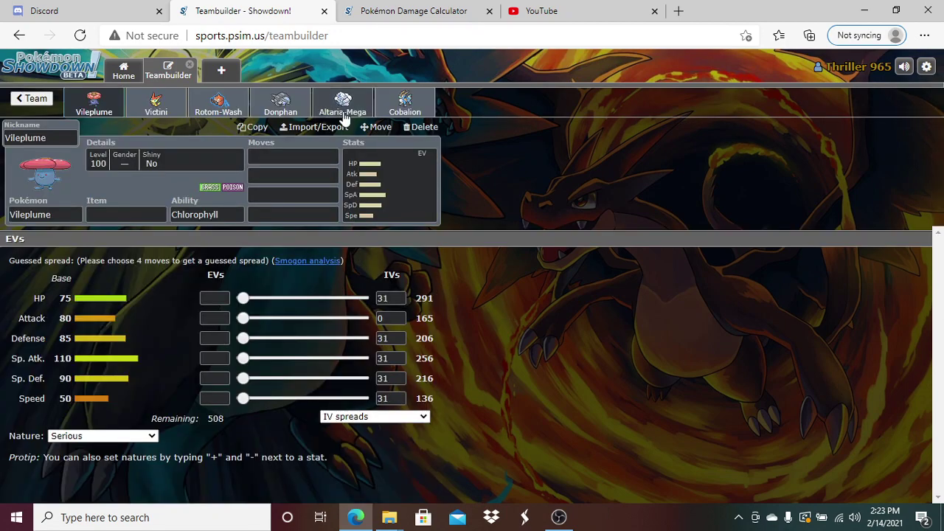
click(344, 106)
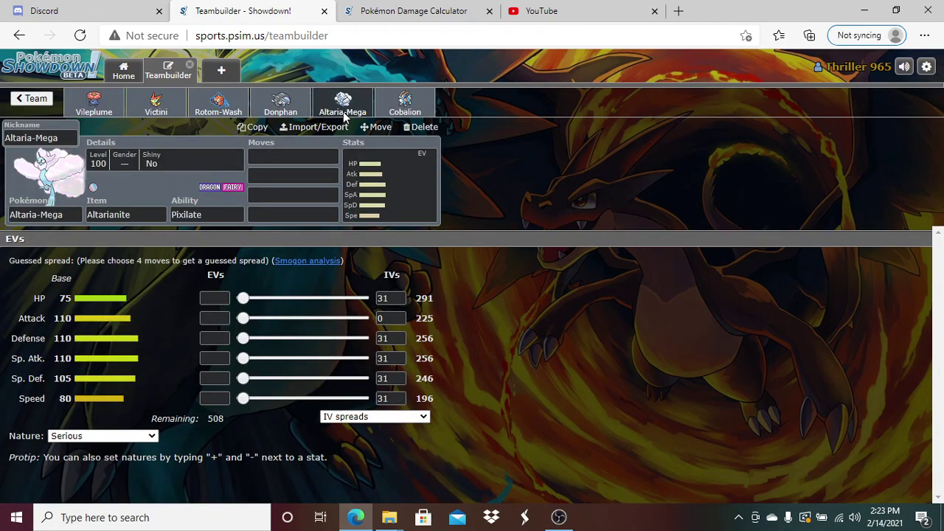
click(31, 101)
- Go back from the Untitled 26 overview to the list of all teams
click(32, 101)
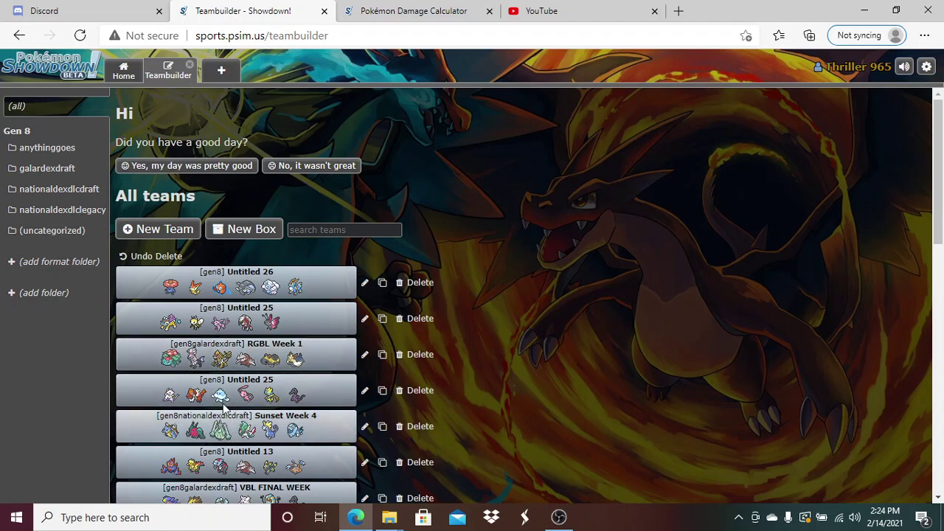
- Open RGBL Week 1 and replace Groot's second move, Earth Power, with Giga Drain
click(238, 348)
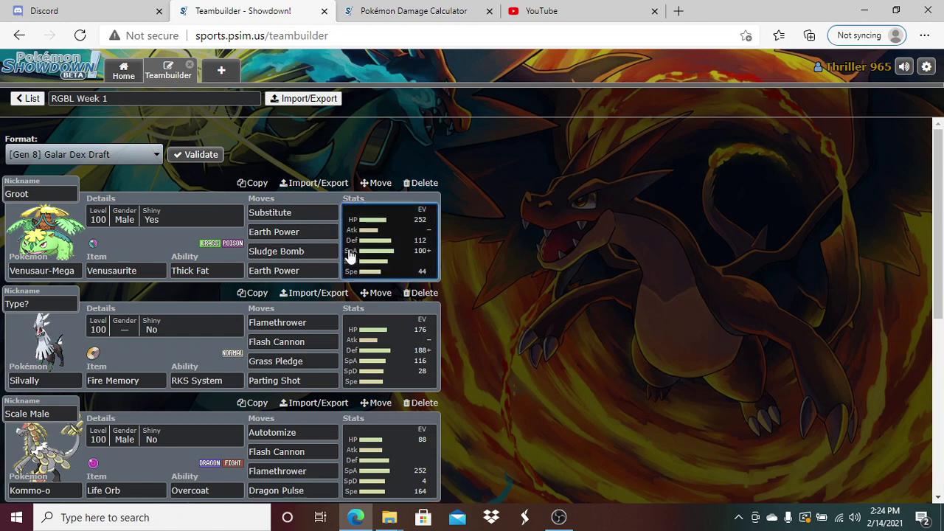
click(347, 255)
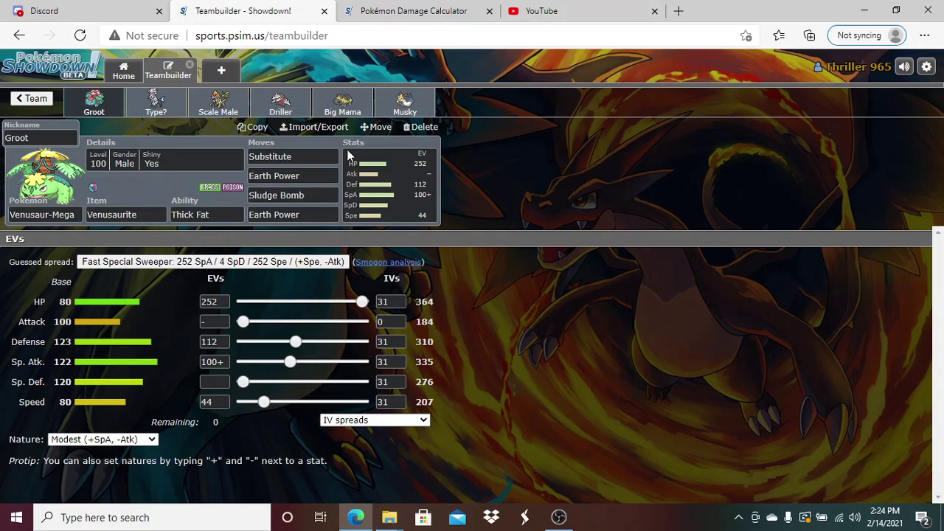
click(280, 175)
text(giga)
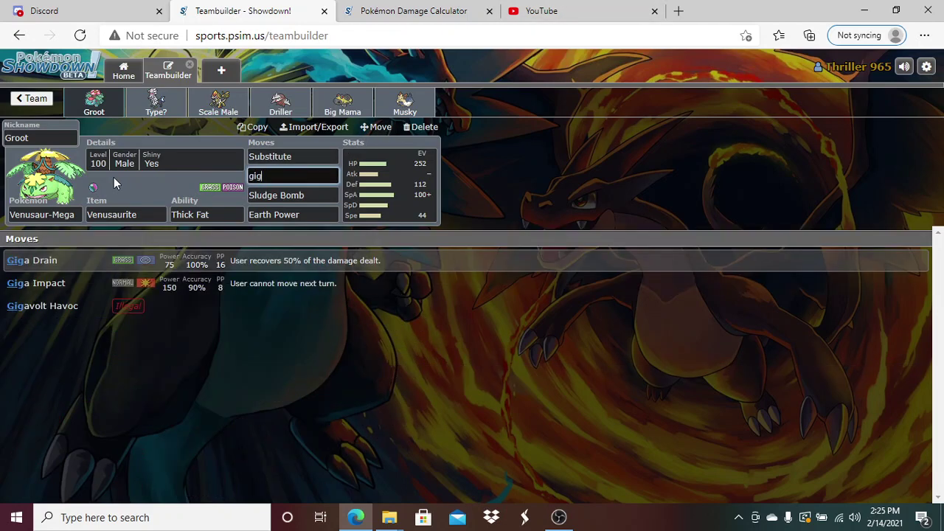
click(206, 265)
click(415, 189)
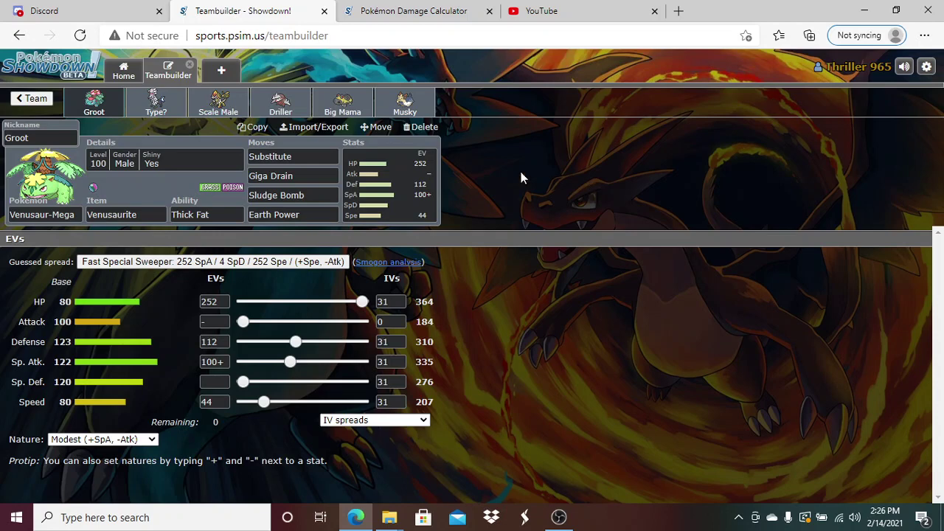
- Open the Silvally set nicknamed 'Type?' for editing
click(142, 118)
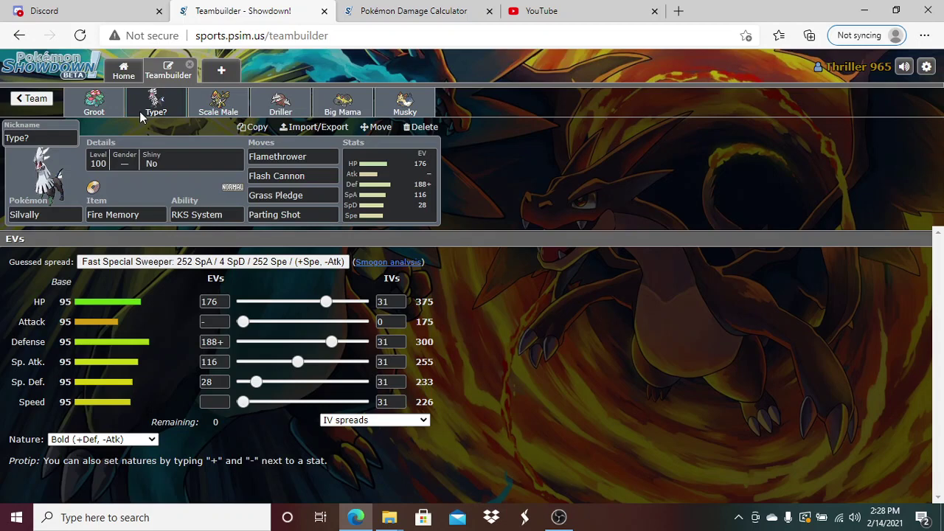
- Give the Scale Male Kommo-o set a Modest nature
click(214, 111)
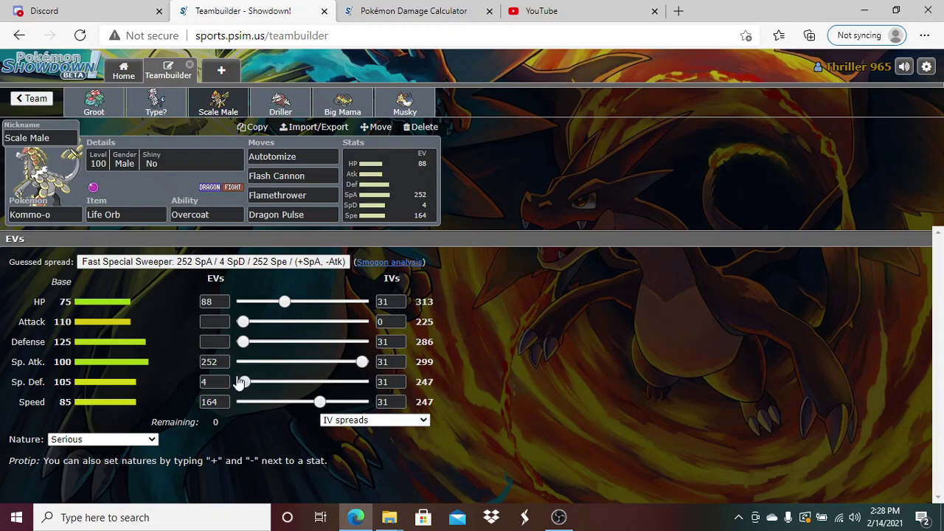
click(151, 440)
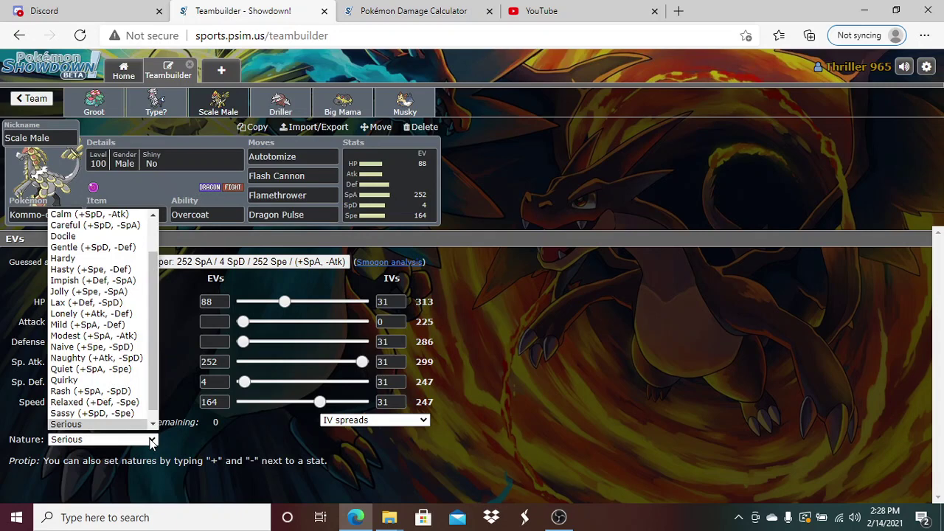
click(100, 335)
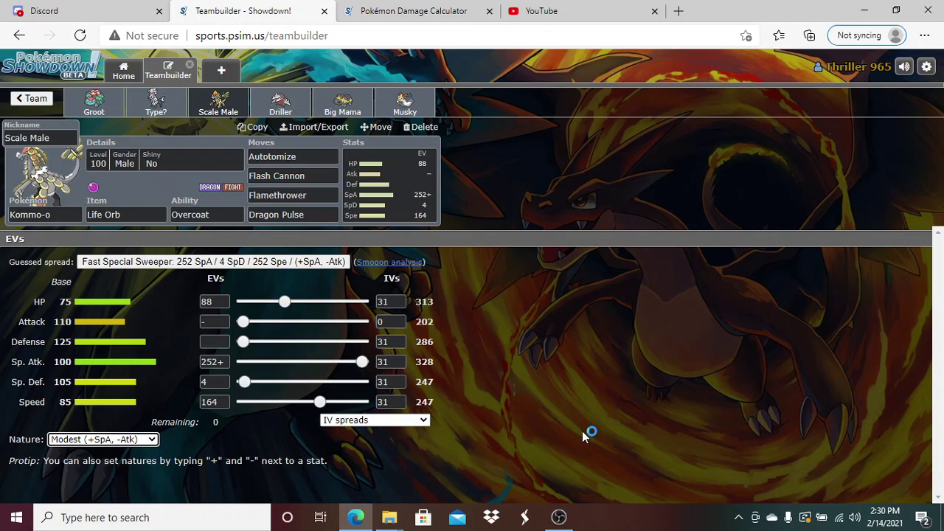
- Open the Driller Excadrill set with Adamant nature, Soft Sand and Sand Rush
click(280, 103)
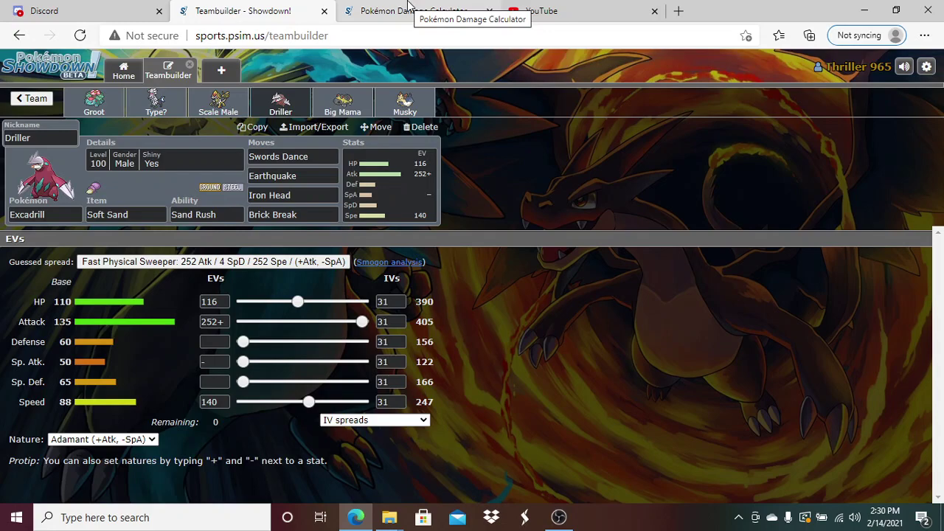
- In the damage calculator, load Excadrill's OU Sand Rush set with Adamant nature and +2 Attack
click(407, 8)
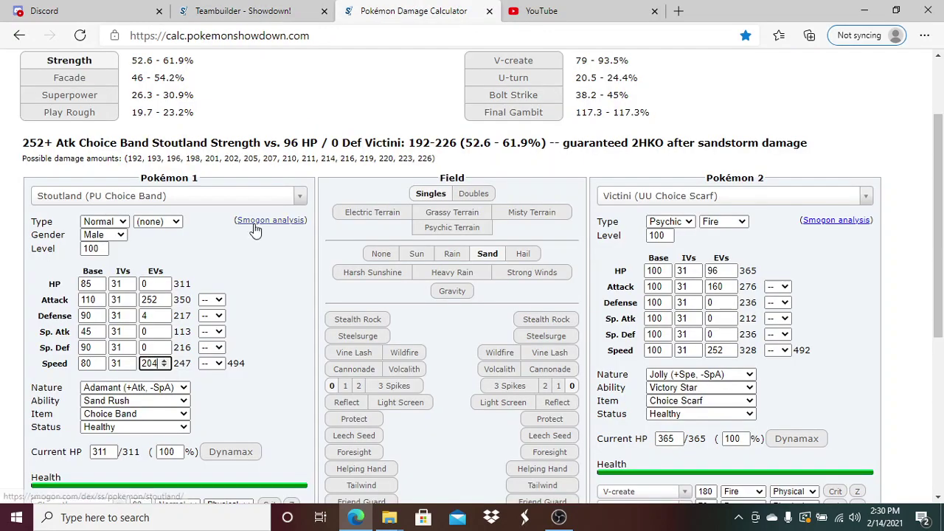
click(227, 198)
text(exc)
click(209, 255)
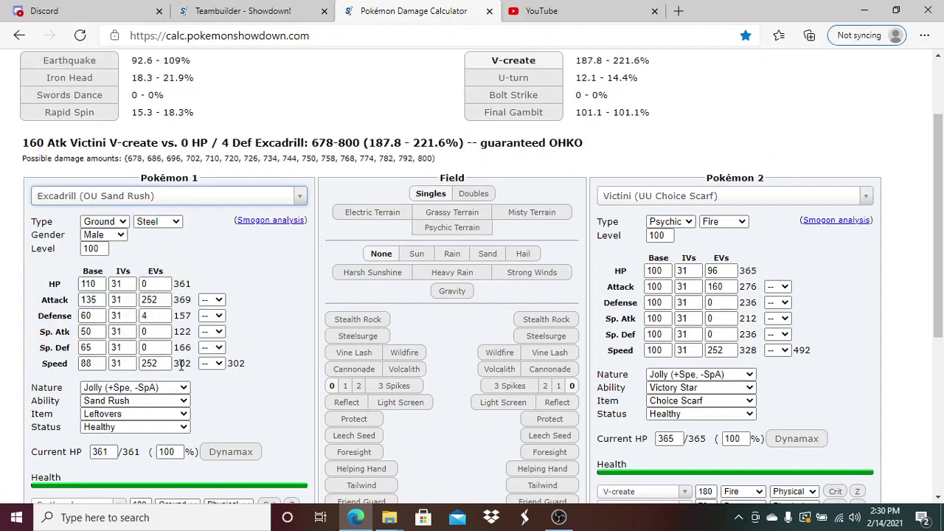
click(181, 388)
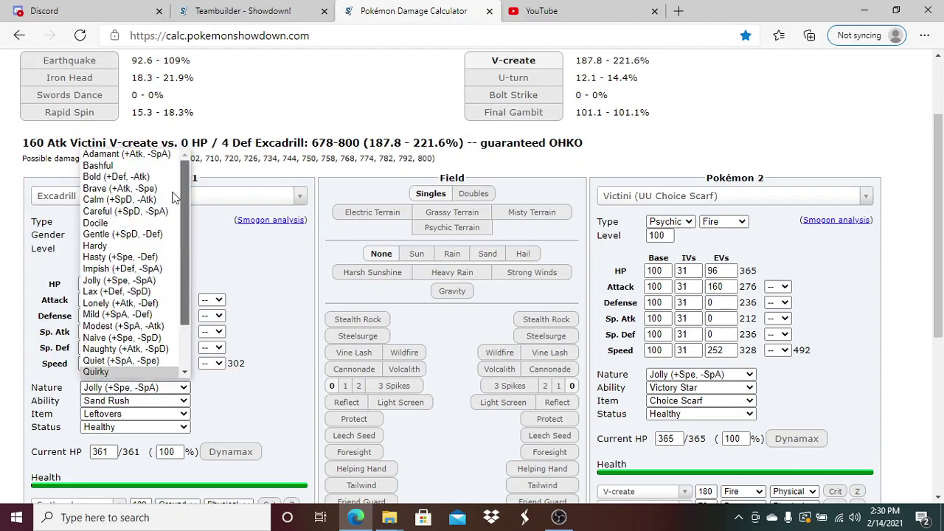
click(140, 155)
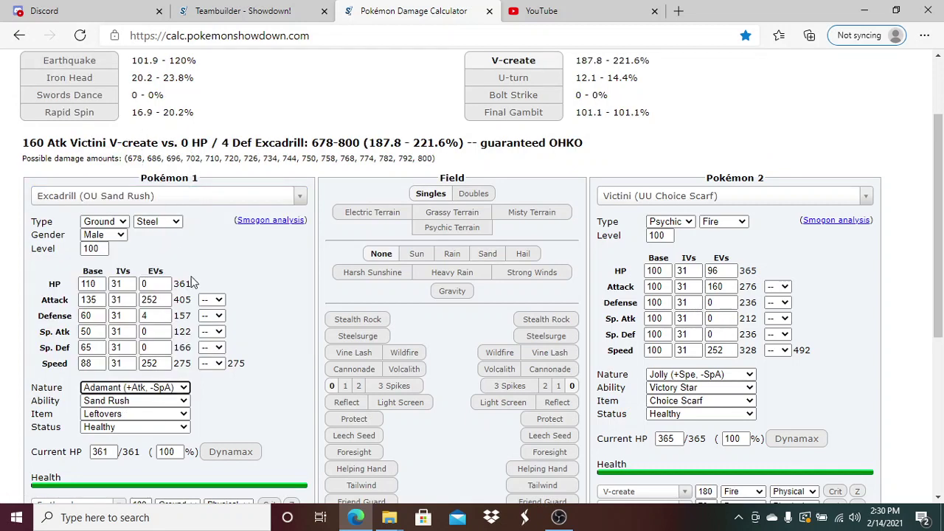
click(211, 299)
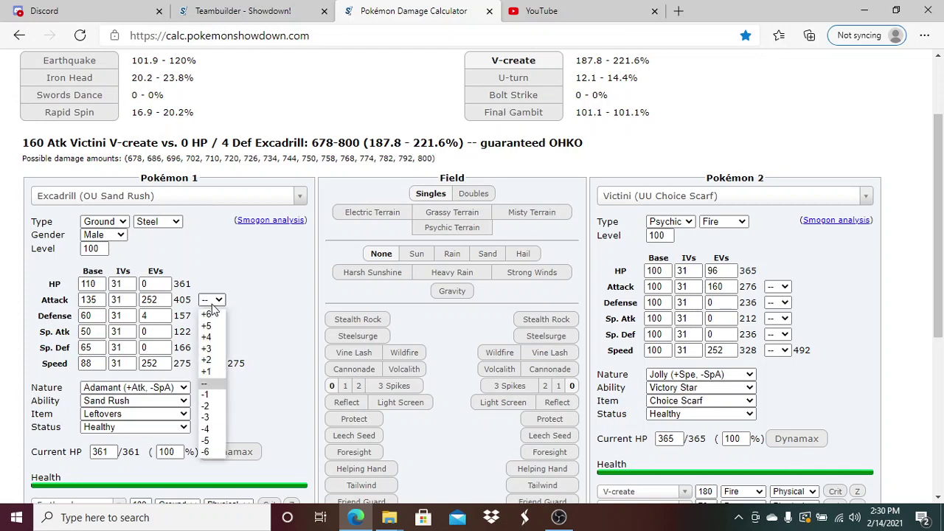
click(213, 362)
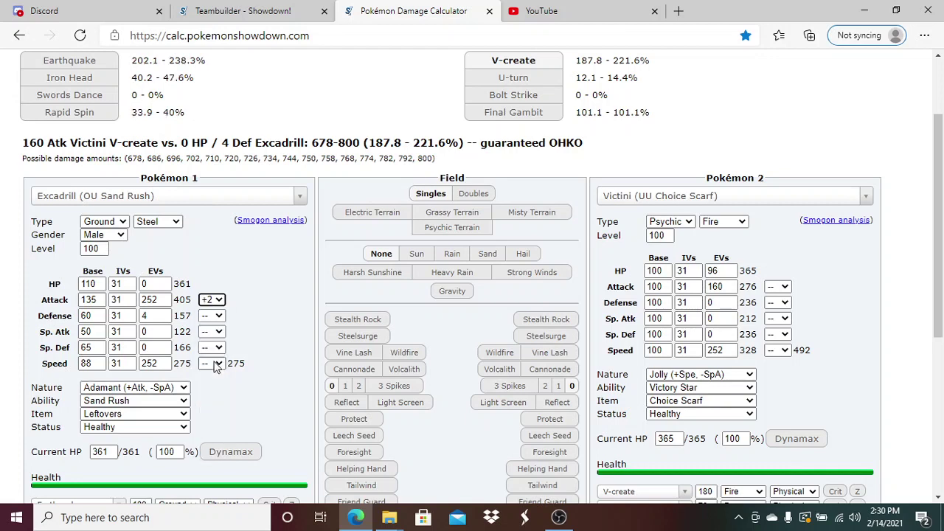
- Load Rotom-Wash's UU Pivot set as the opposing Pokémon
click(640, 201)
text(rotom-was)
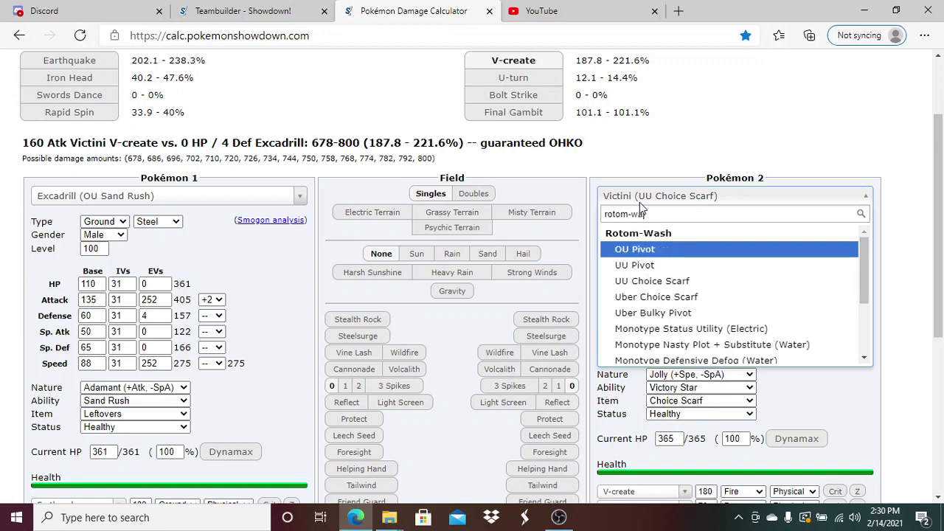
click(653, 266)
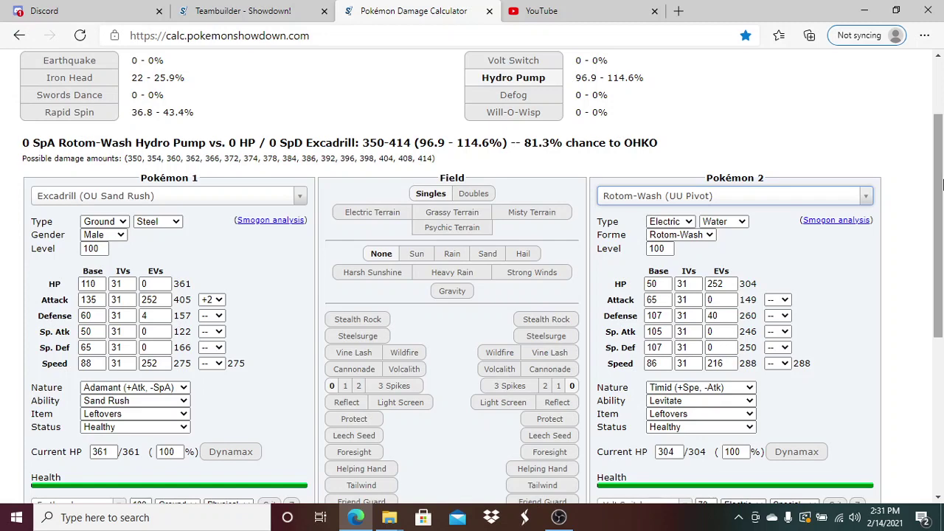
- Make Brick Break Excadrill's fourth move in place of Rapid Spin
scroll(401, 302, down, 1)
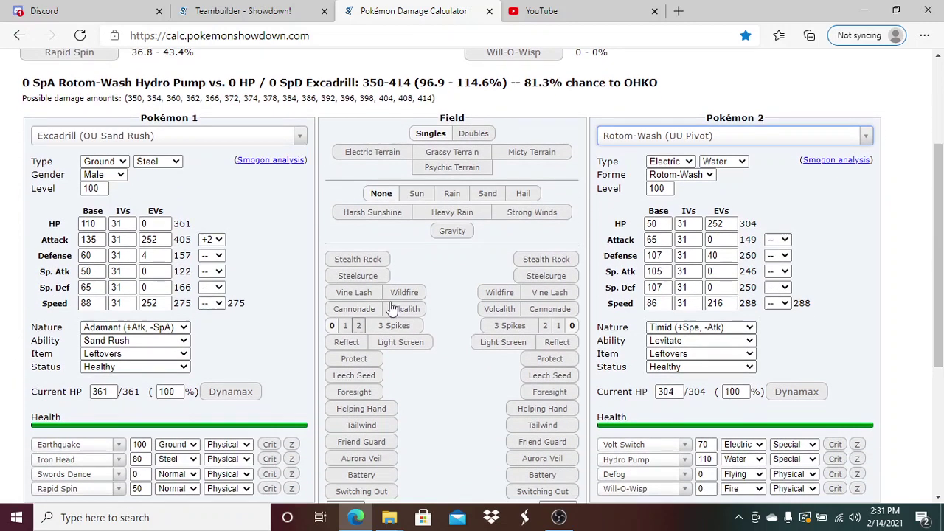
click(103, 493)
text(v)
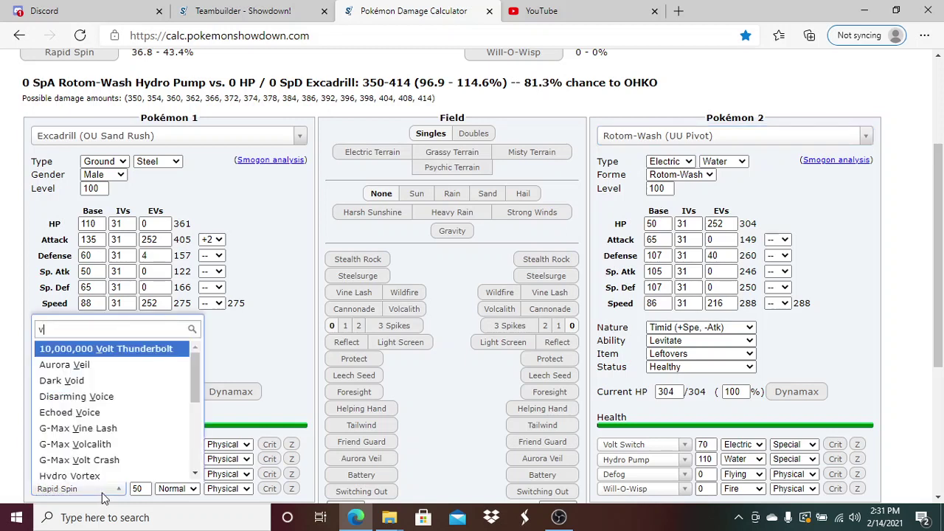
key(BackSpace)
text(bri)
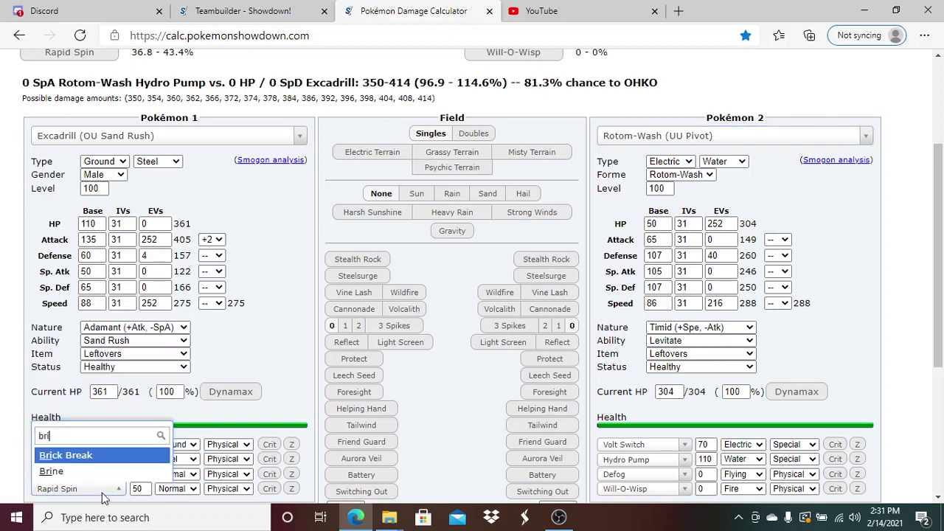
click(74, 455)
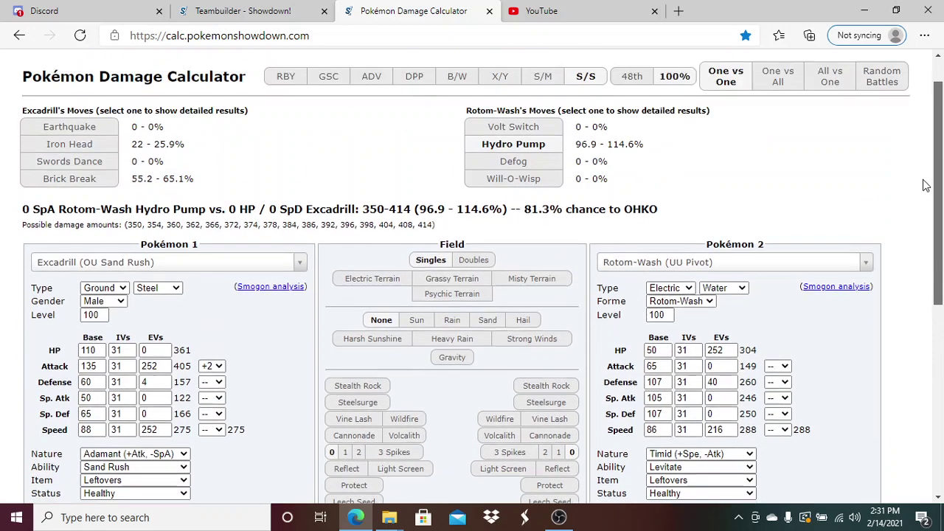
- Set Excadrill's HP EVs to 116 and view Rotom-Wash's Hydro Pump results
scroll(926, 185, up, 2)
click(146, 356)
double_click(146, 356)
text(116)
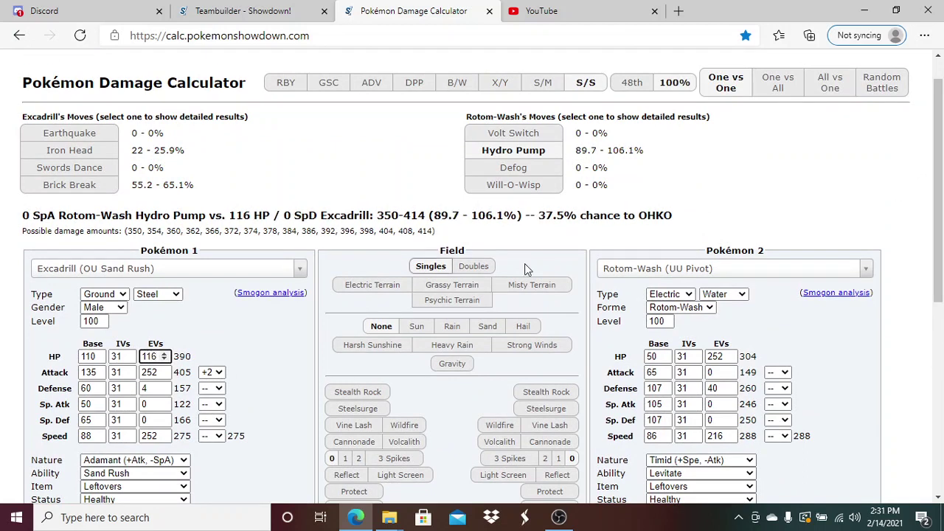
click(511, 152)
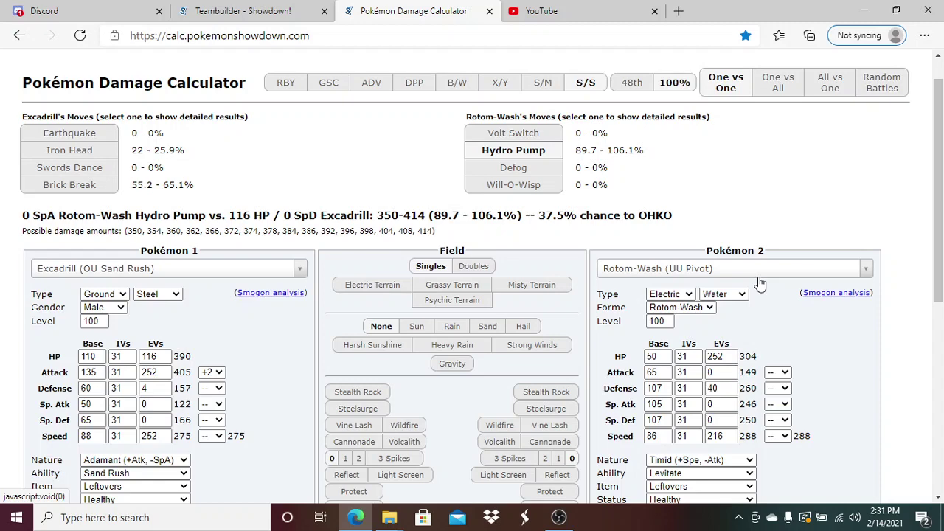
- Switch back to the Teambuilder showing Driller at 116 HP, 252 Atk, 140 Spe
key(ctrl+shift+Tab)
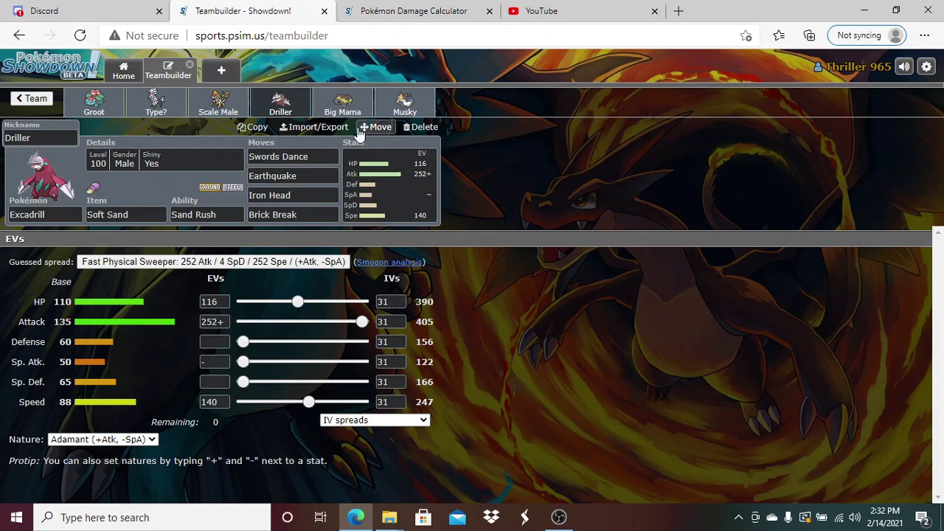
- Open Big Mama the Hippowdon's set for editing
click(343, 111)
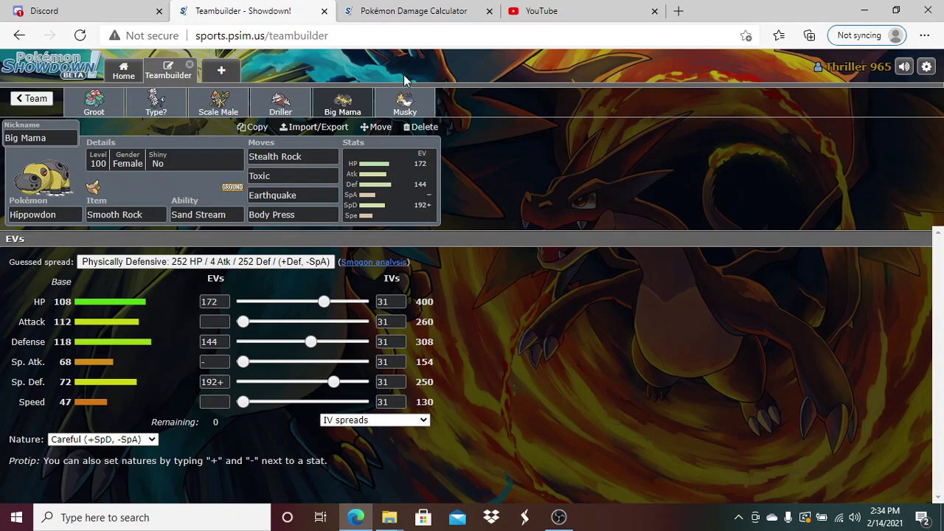
- Open Musky the Stoutland's set: Choice Band, Sand Rush, Adamant, 52 HP/252 Atk/204 Spe
click(406, 109)
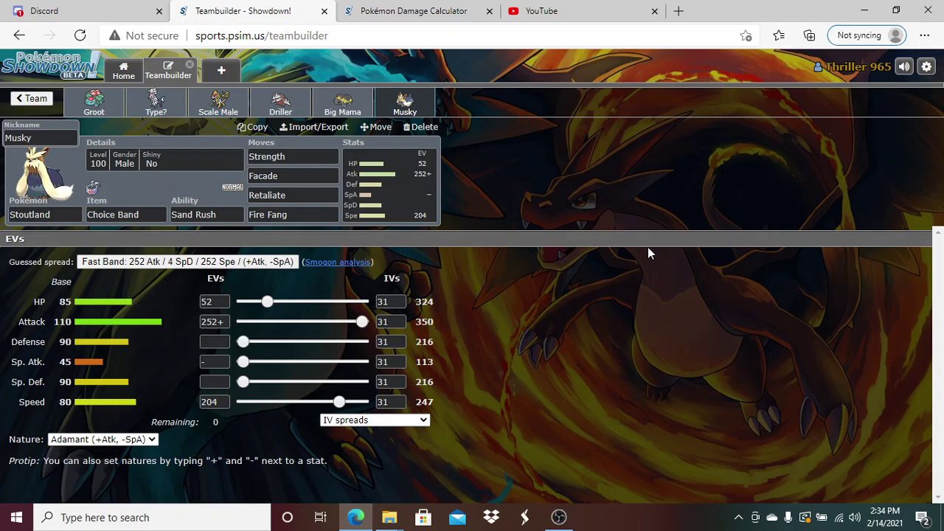
click(315, 199)
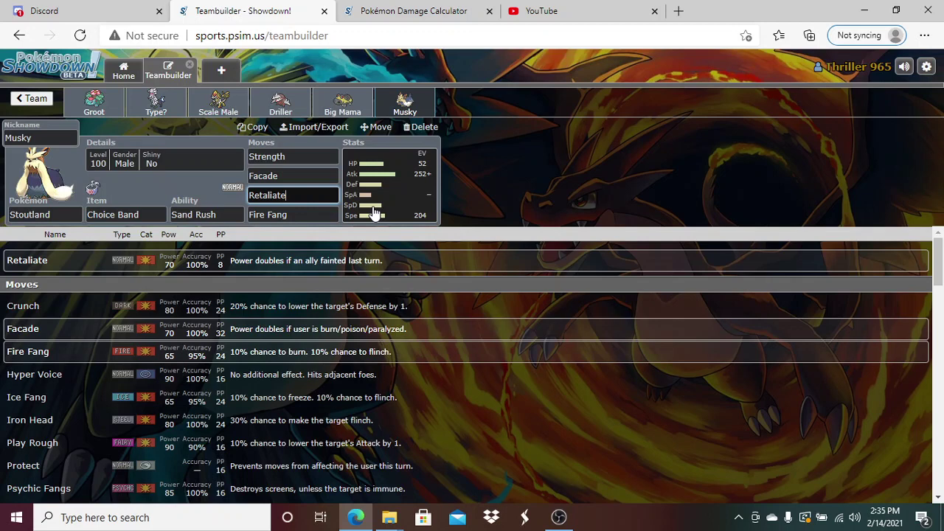
click(315, 169)
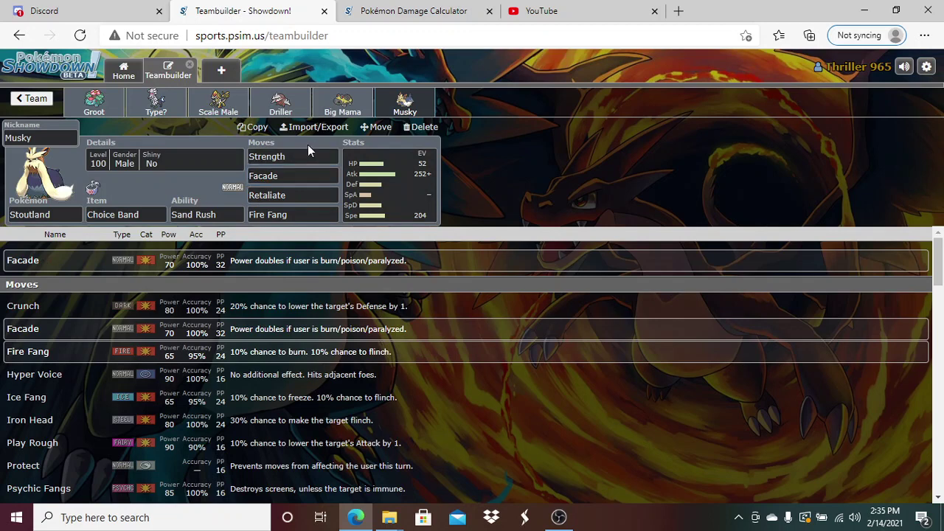
click(298, 156)
click(365, 188)
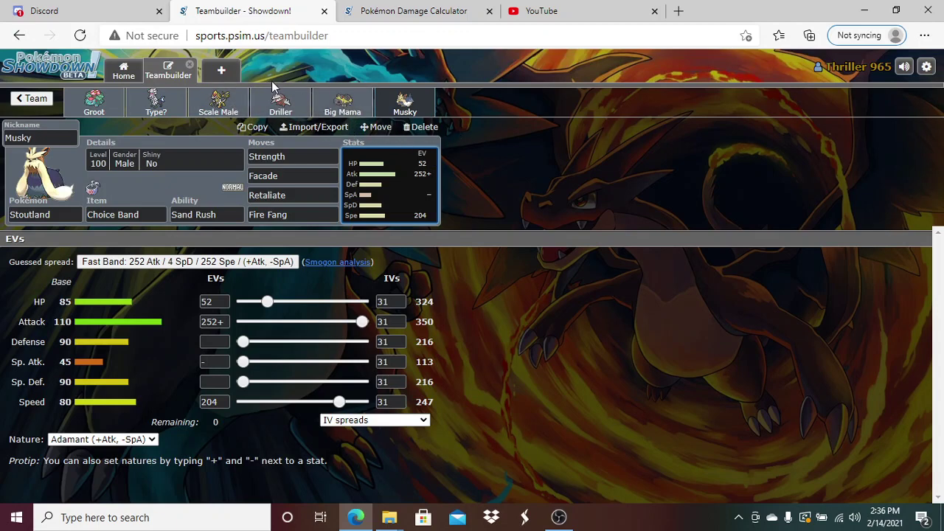
click(280, 109)
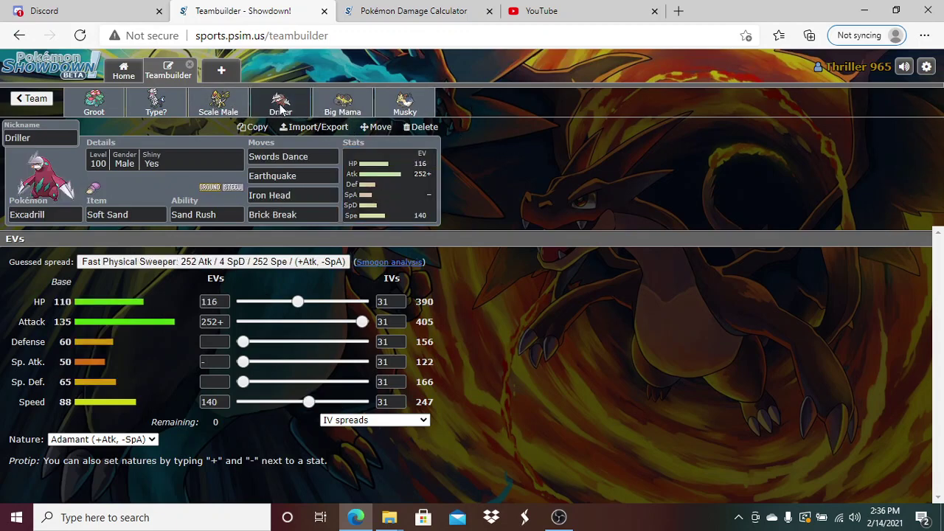
click(405, 112)
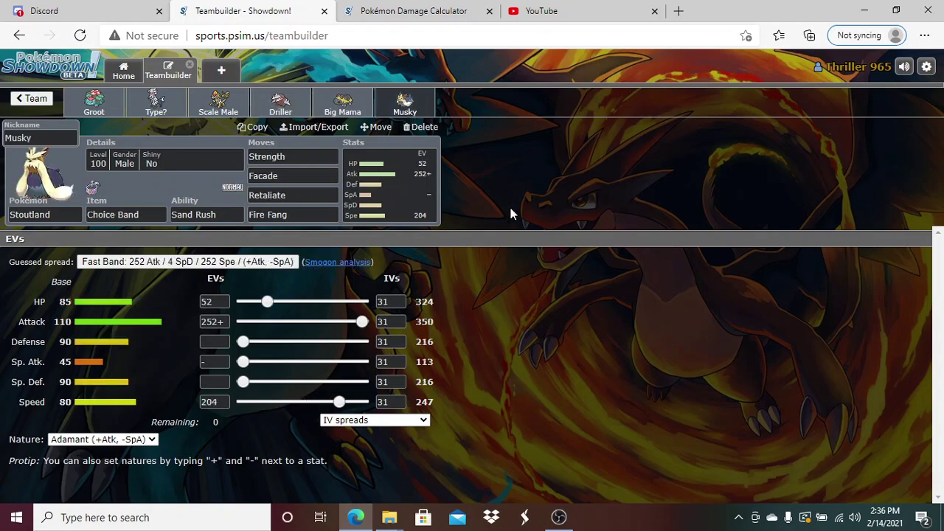